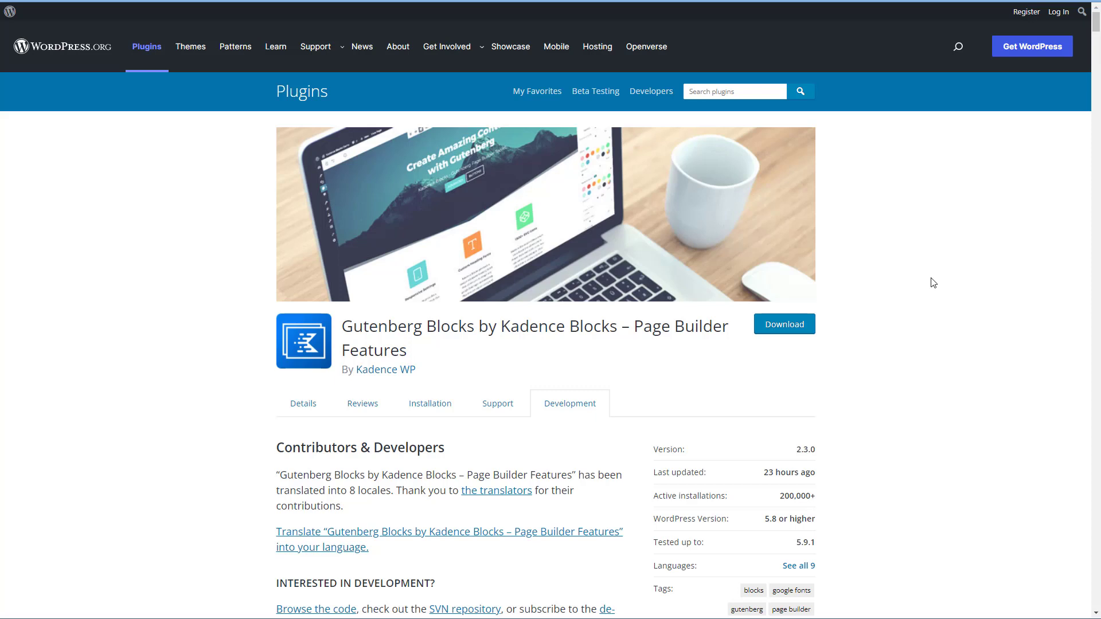
- Scroll through the Kadence Blocks plugin page's development info, changelog and ratings
scroll(806, 321, down, 2)
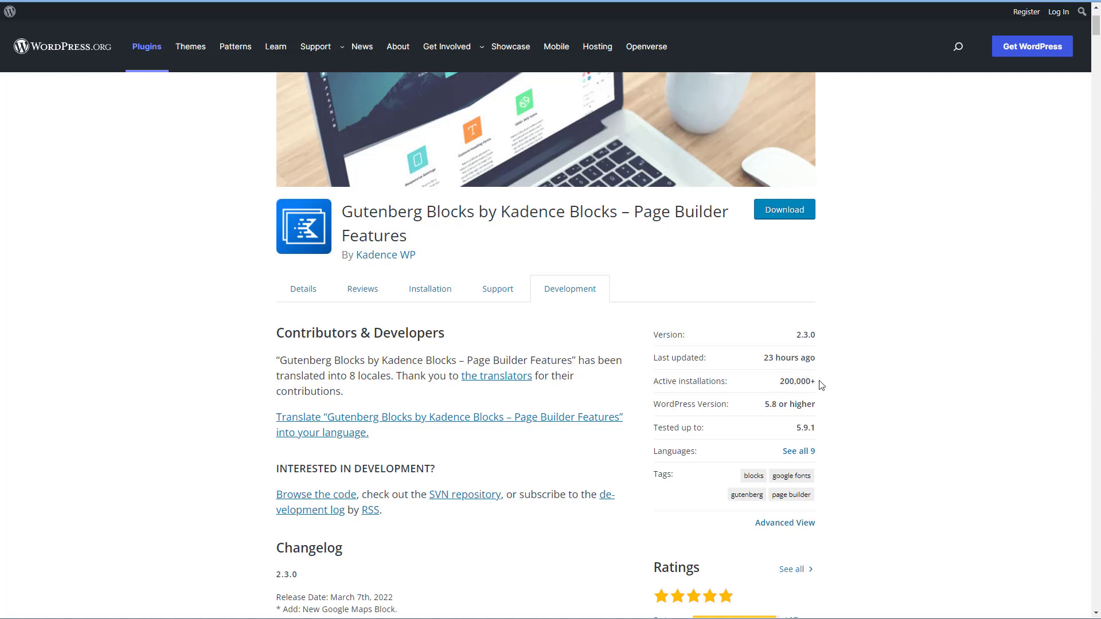
scroll(822, 385, down, 2)
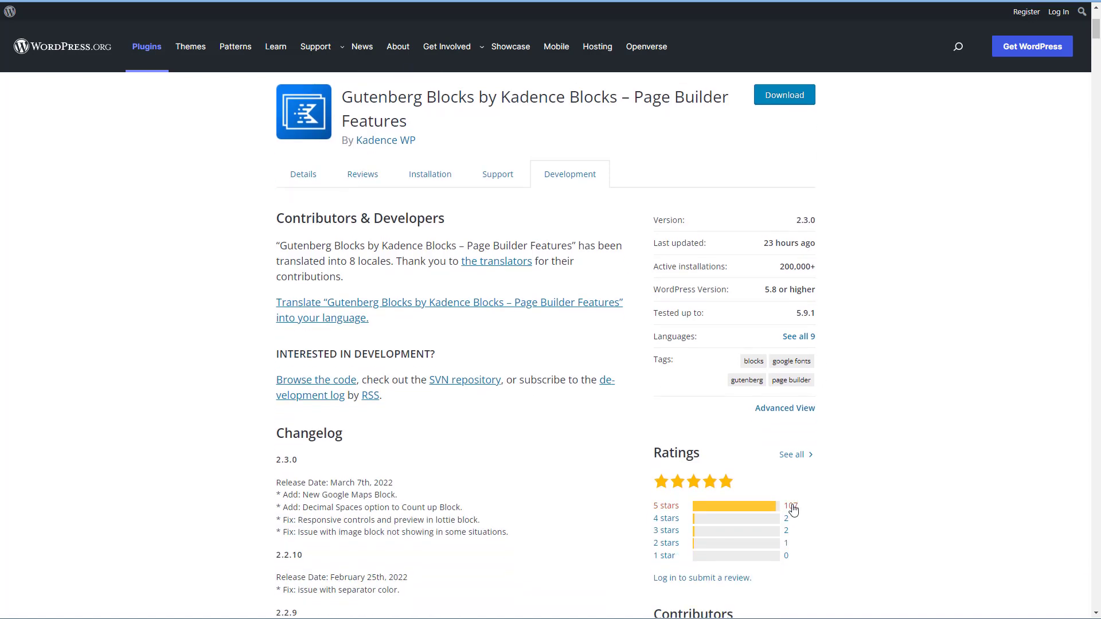
scroll(803, 508, down, 5)
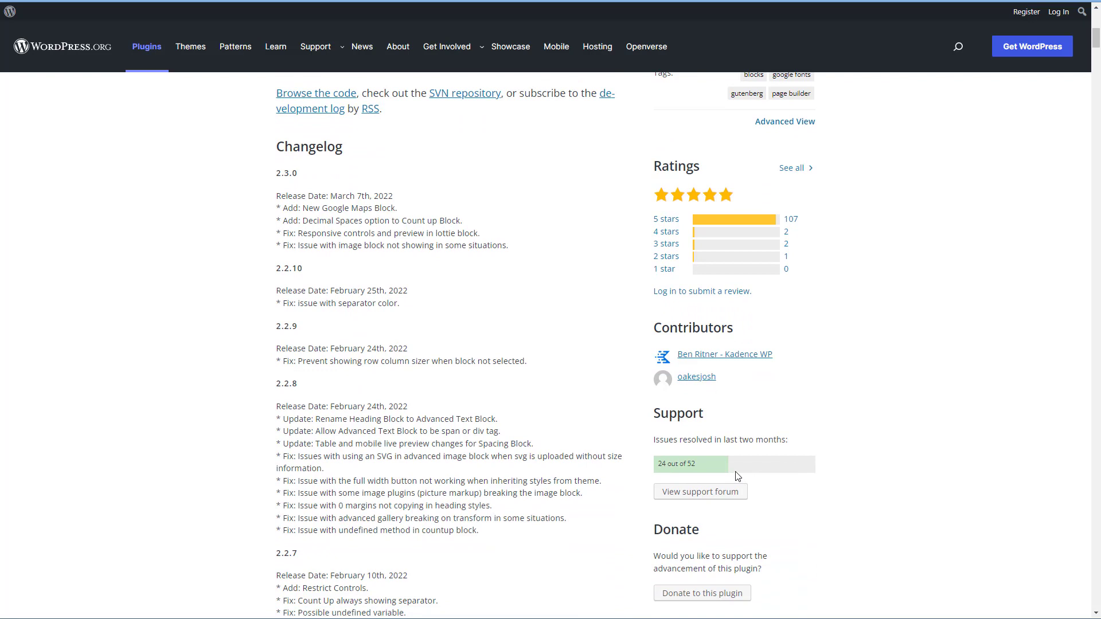
scroll(738, 476, up, 10)
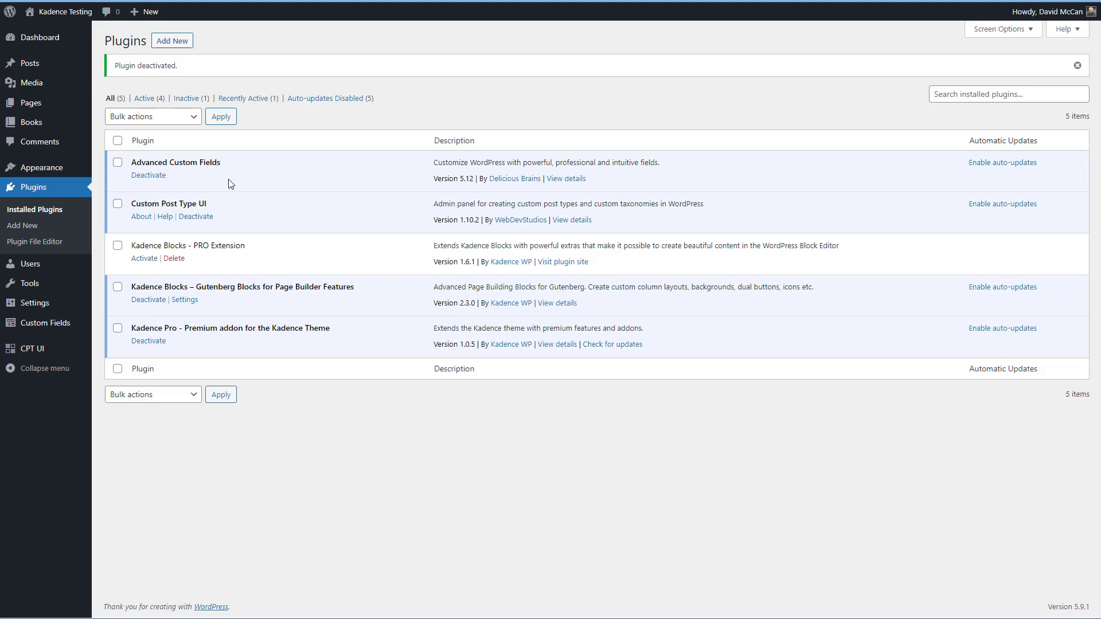
- Go to the Pages list in the WordPress admin
click(25, 104)
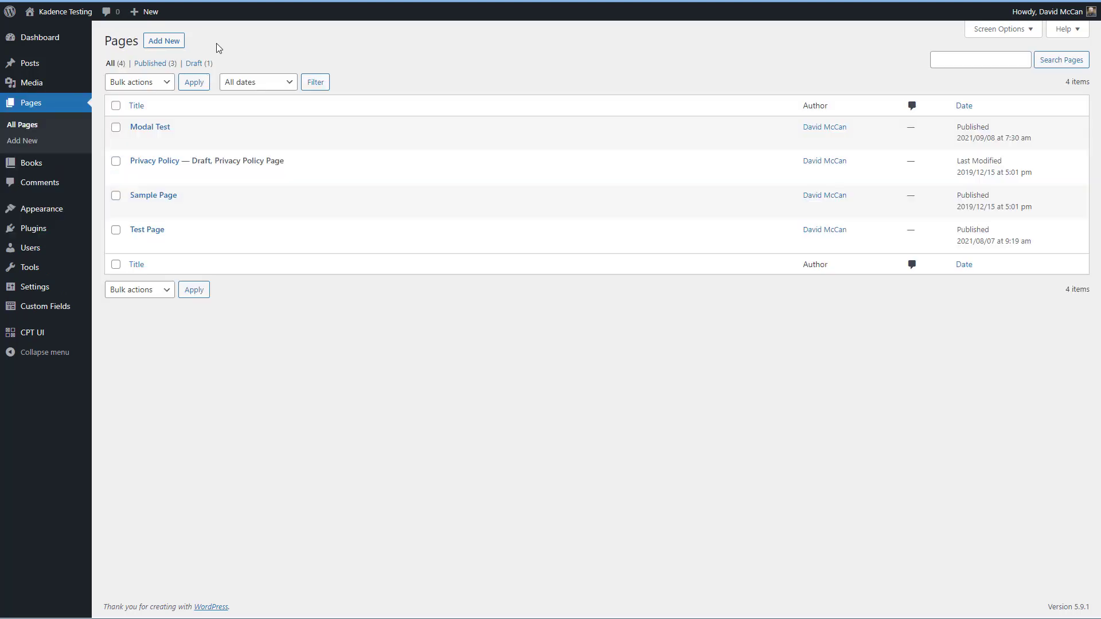
- Title the new page 'Visit Us' and add an intro paragraph ending 'or you can styop by the office.'
click(172, 41)
text(Visit Us)
click(218, 131)
text(We look forward to hearing from you)
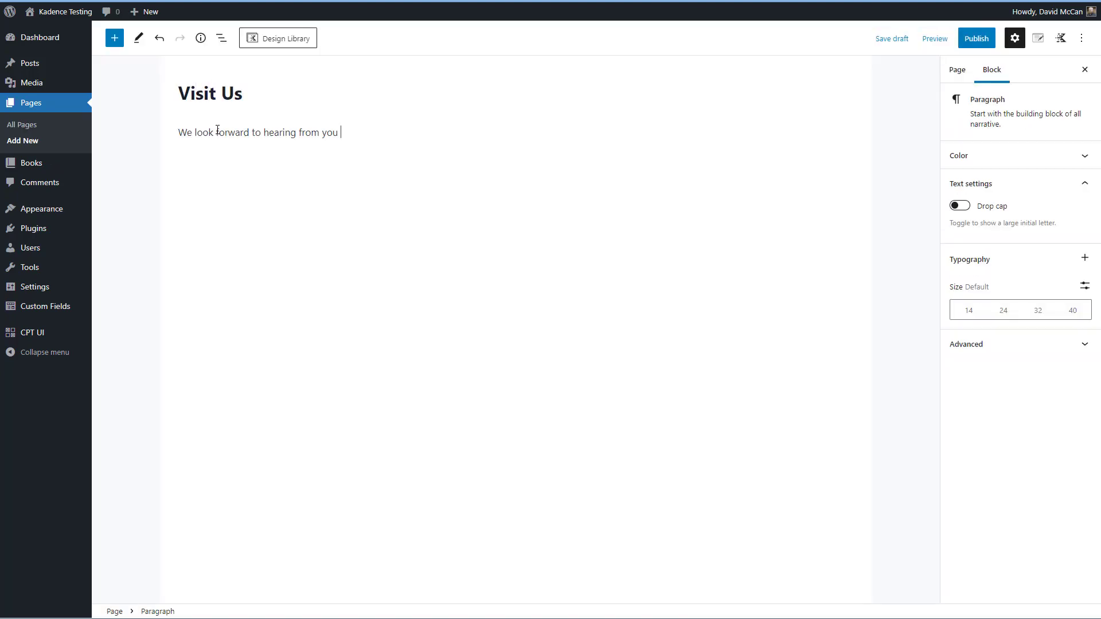
text(or you can st)
text(y)
text(op by the offi)
text(ce.)
key(Return)
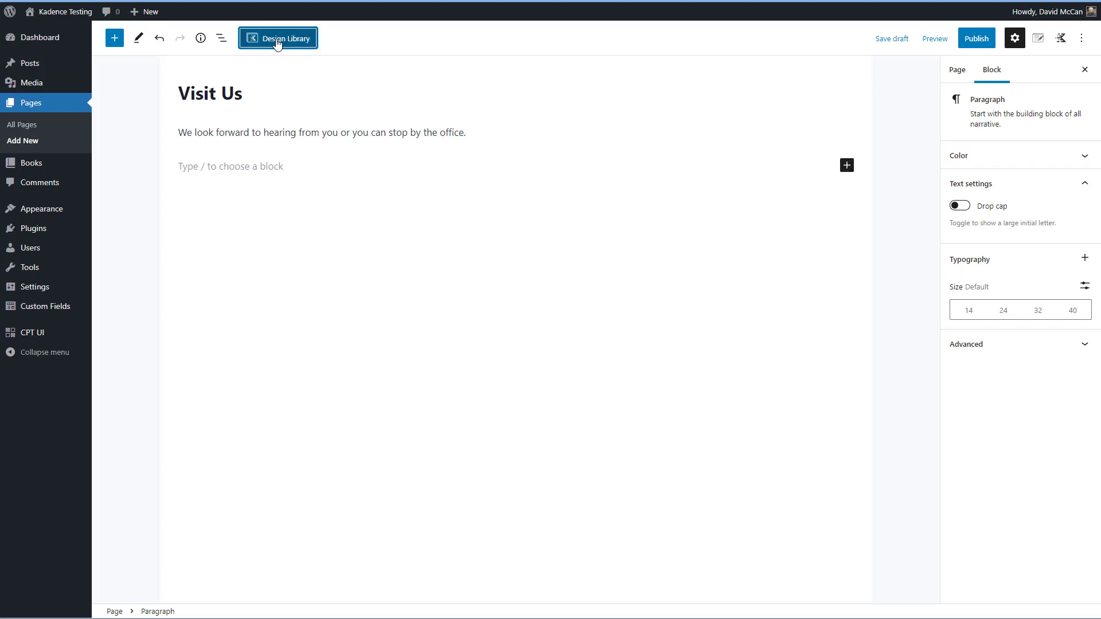
- Insert the Form 02 Contact Us design, reduce its bottom padding, and add a block below
click(296, 38)
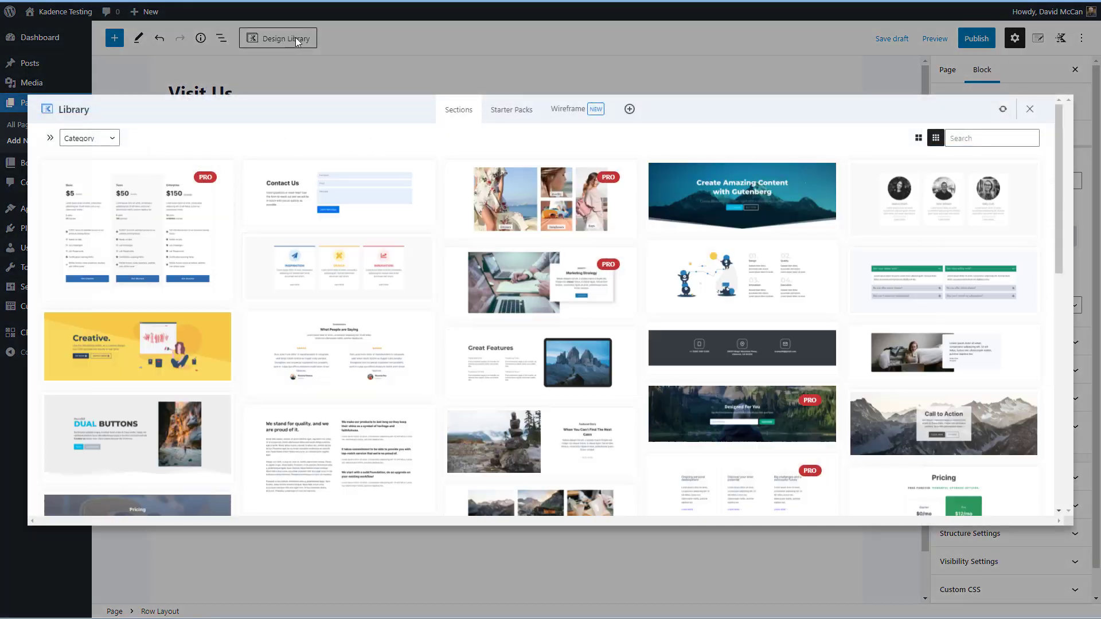
click(302, 182)
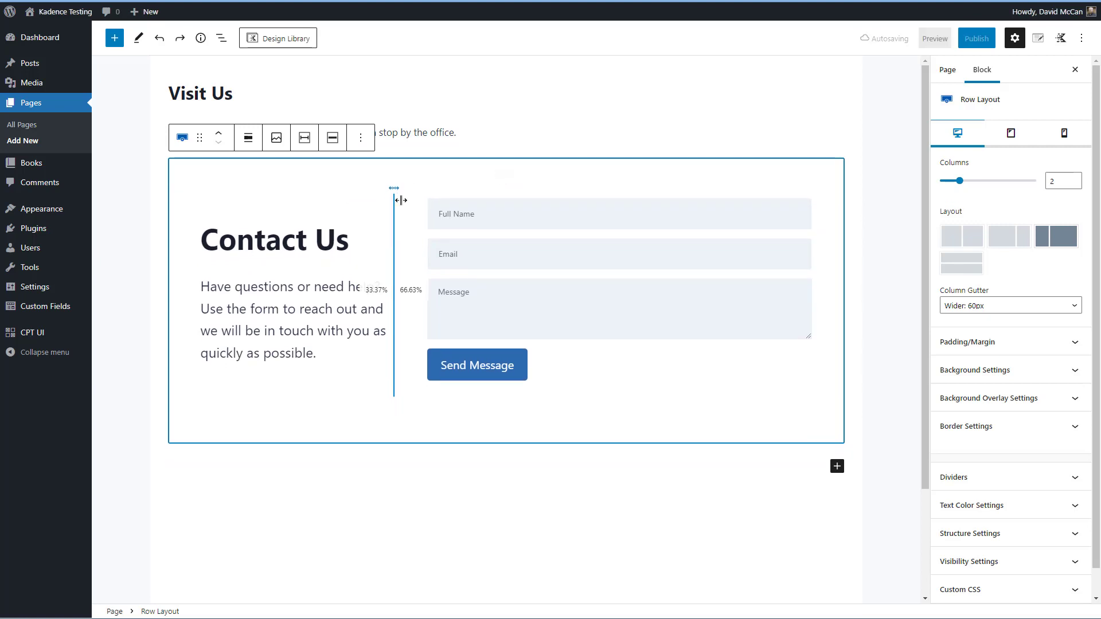
drag(382, 422, 386, 394)
click(394, 447)
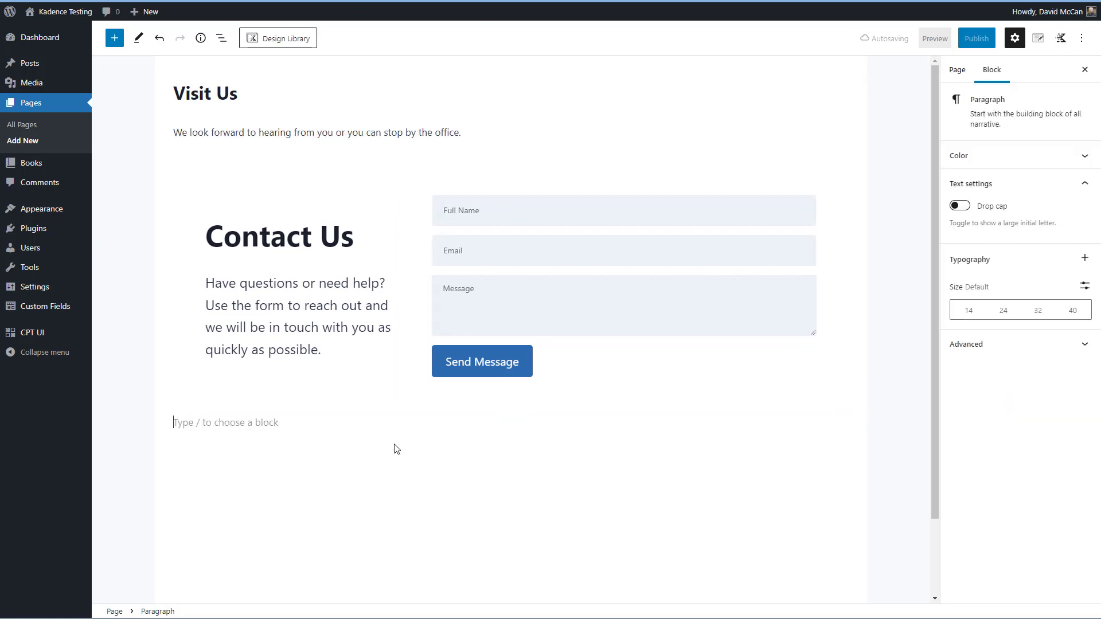
- Add a Kadence Google Maps block below the contact section
click(115, 38)
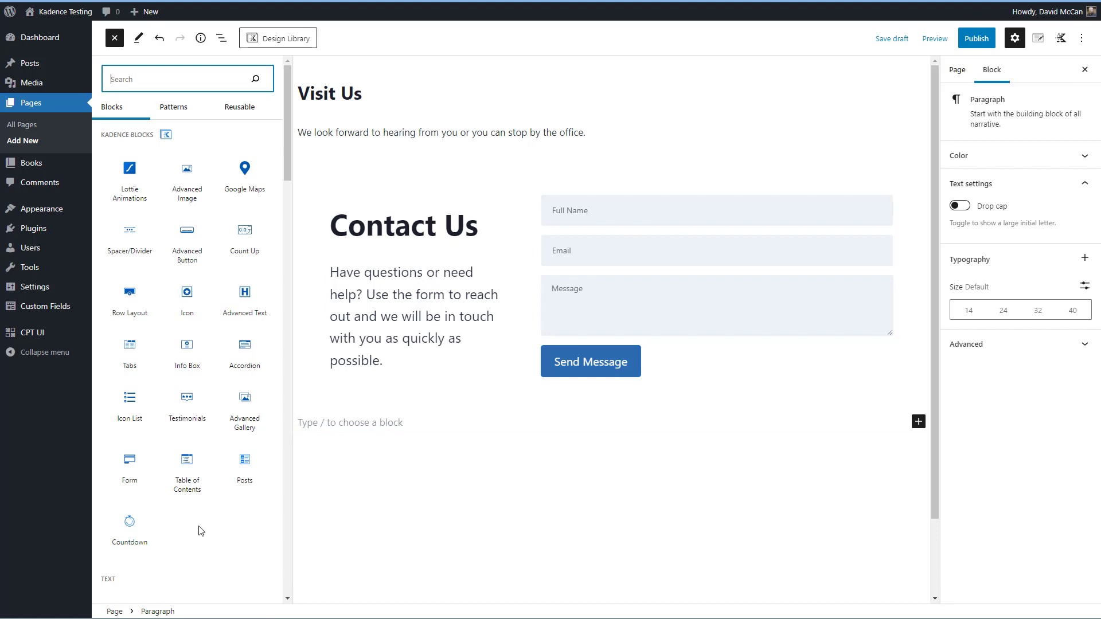
click(243, 167)
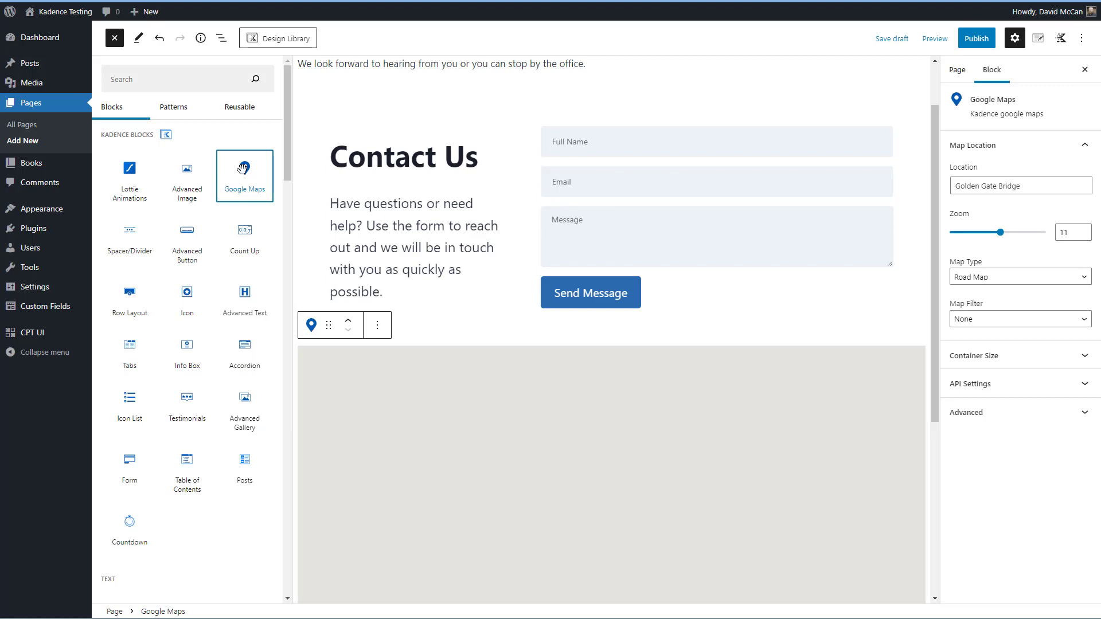
click(113, 46)
- Preview the map as Satellite, then set its map type back to Road
scroll(450, 384, down, 2)
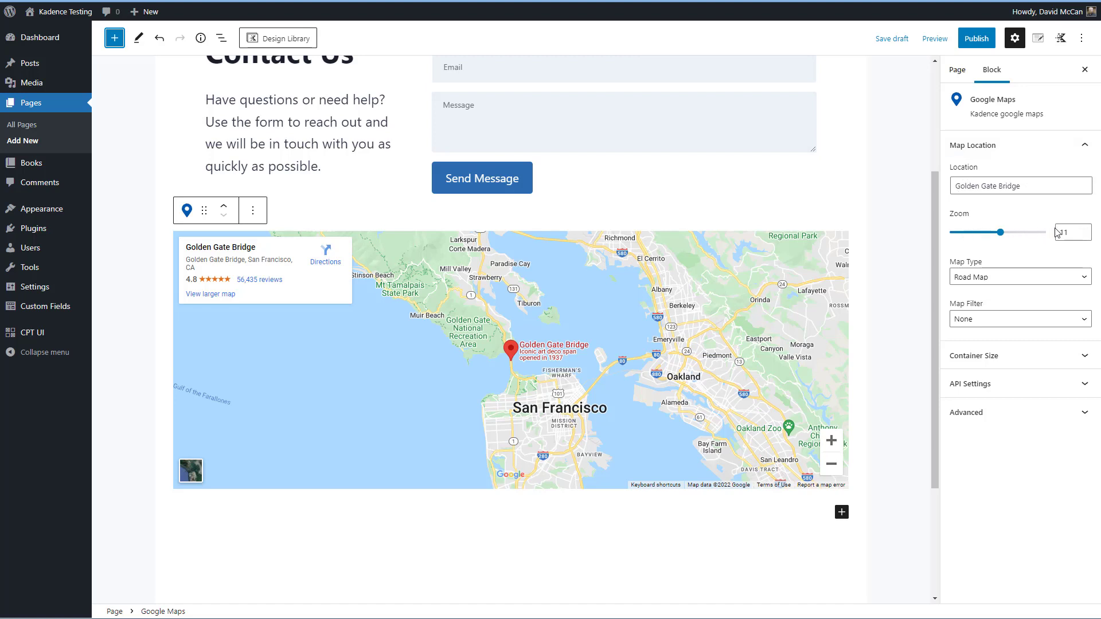
click(1035, 282)
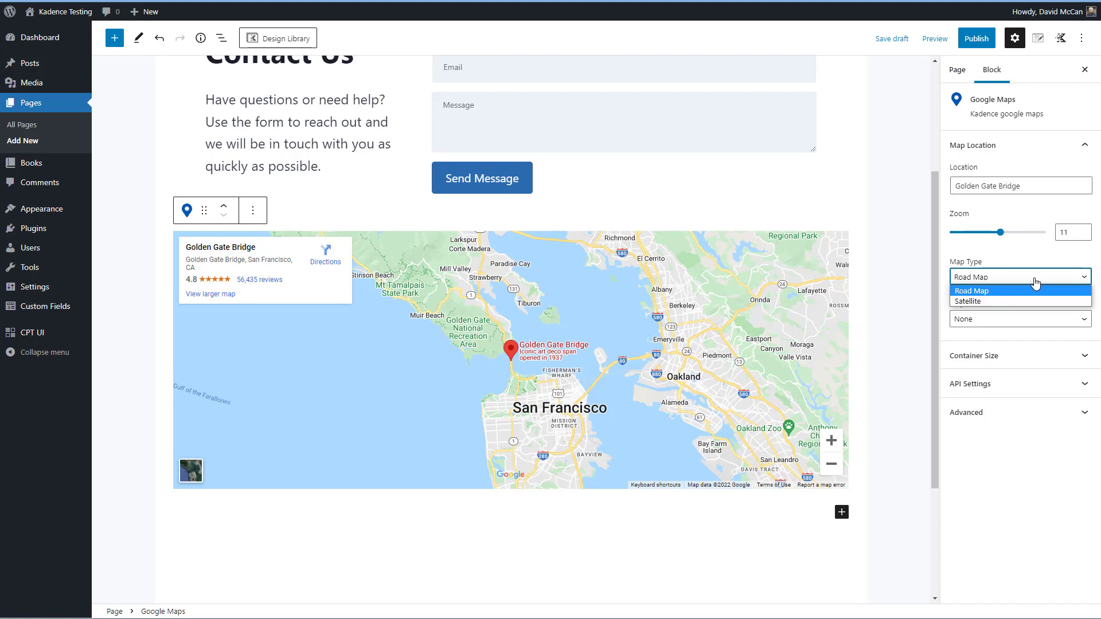
click(988, 301)
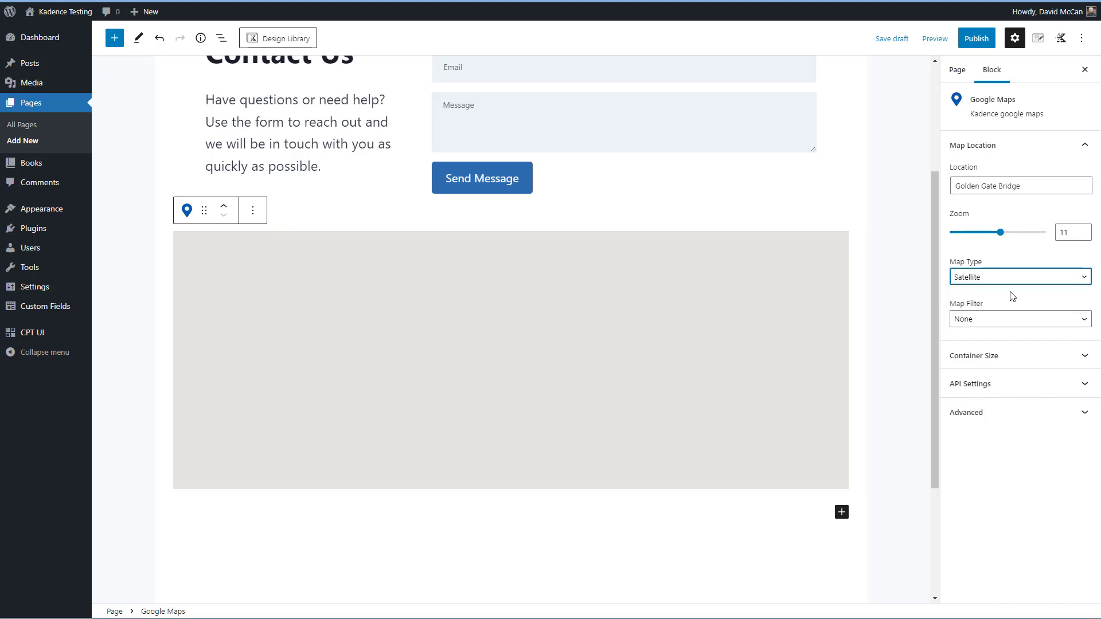
click(1013, 284)
click(1009, 291)
- Preview the Sepia, Saturate, Invert and Grayscale filters, set Map Filter to None, and expand Container Size
click(1010, 321)
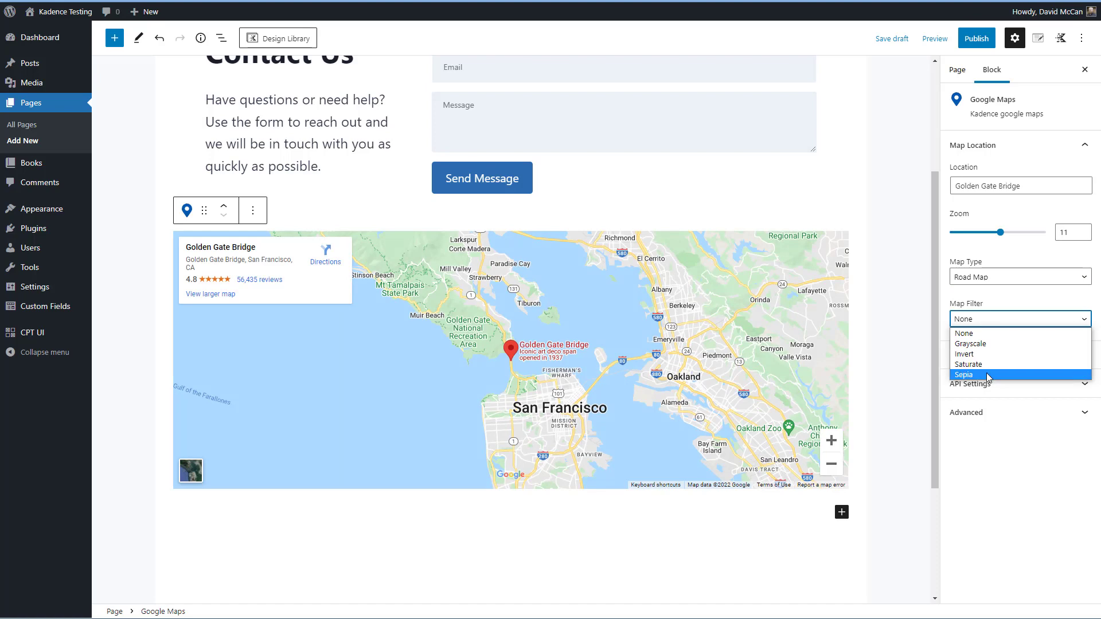
click(987, 374)
click(1008, 322)
click(994, 366)
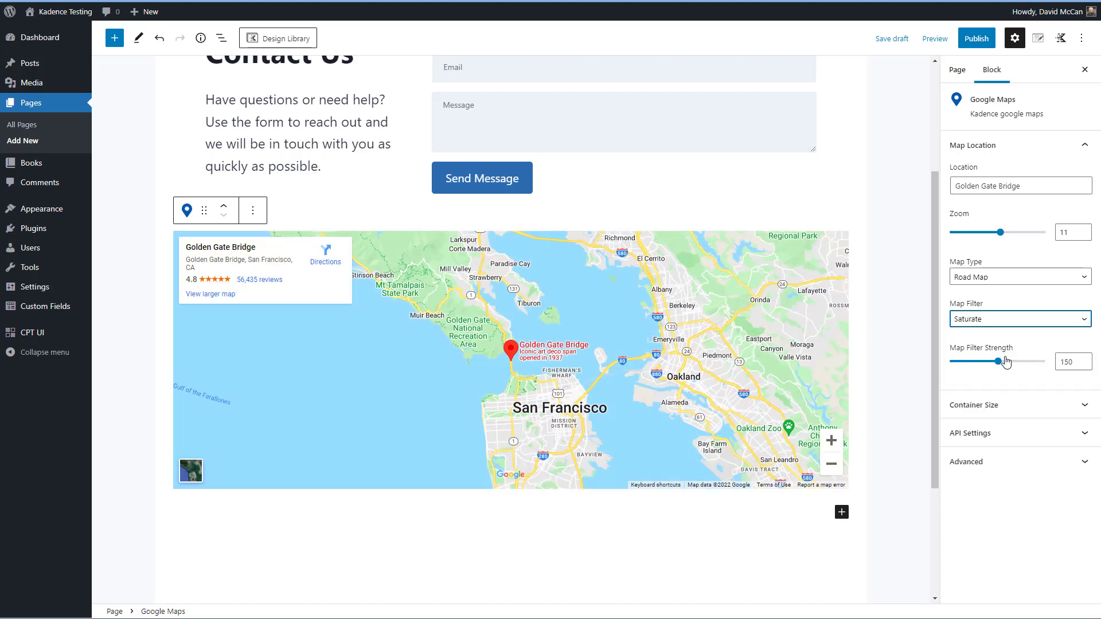
click(1003, 319)
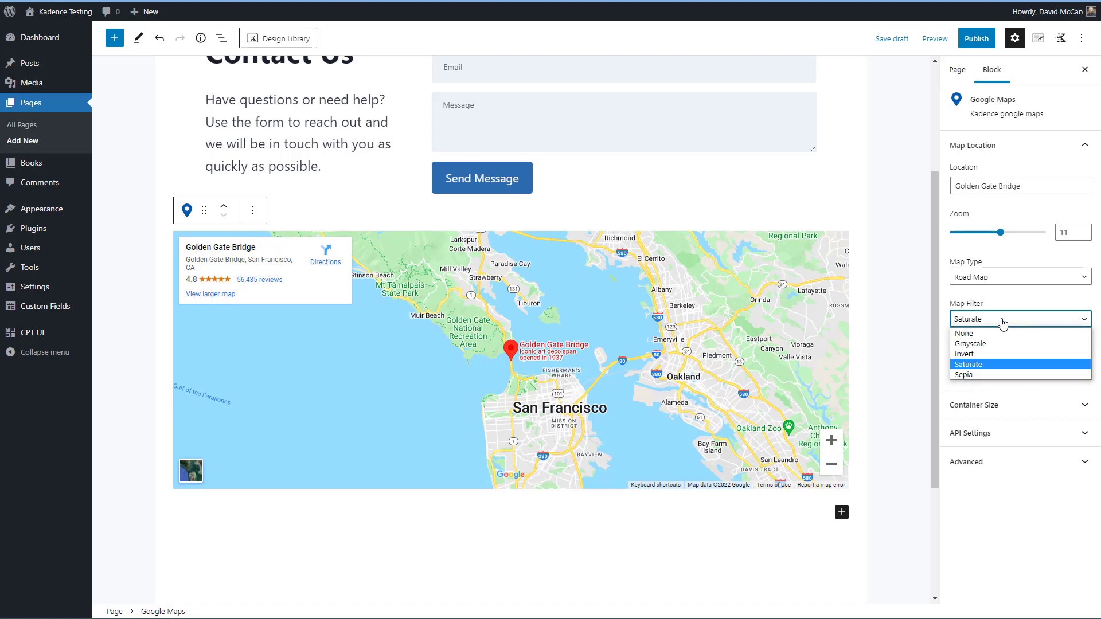
click(995, 355)
click(996, 325)
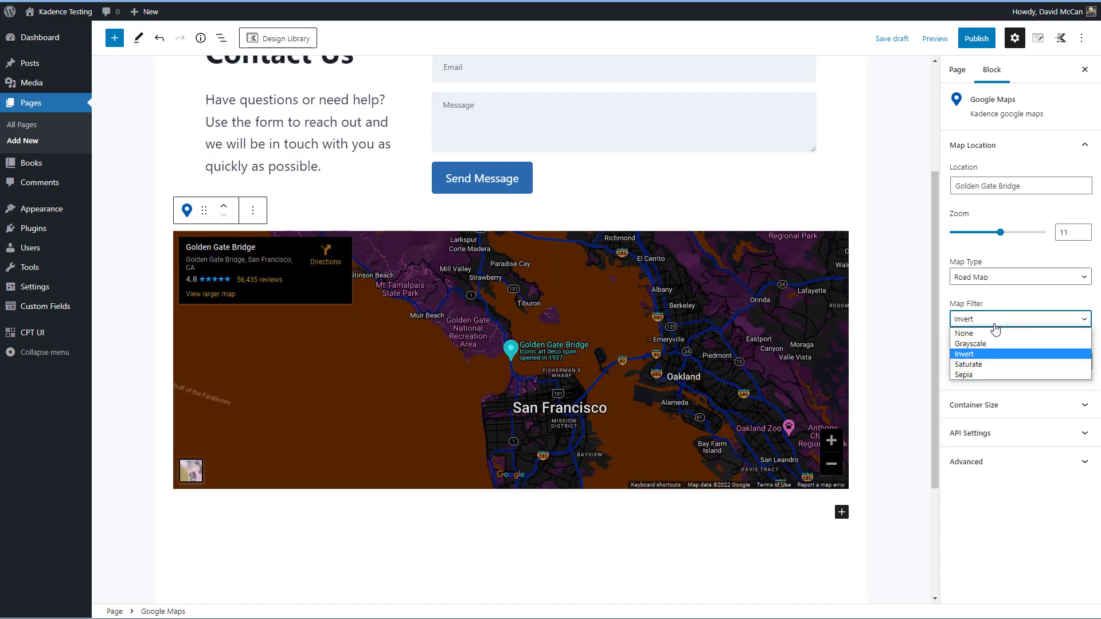
click(996, 343)
click(1001, 320)
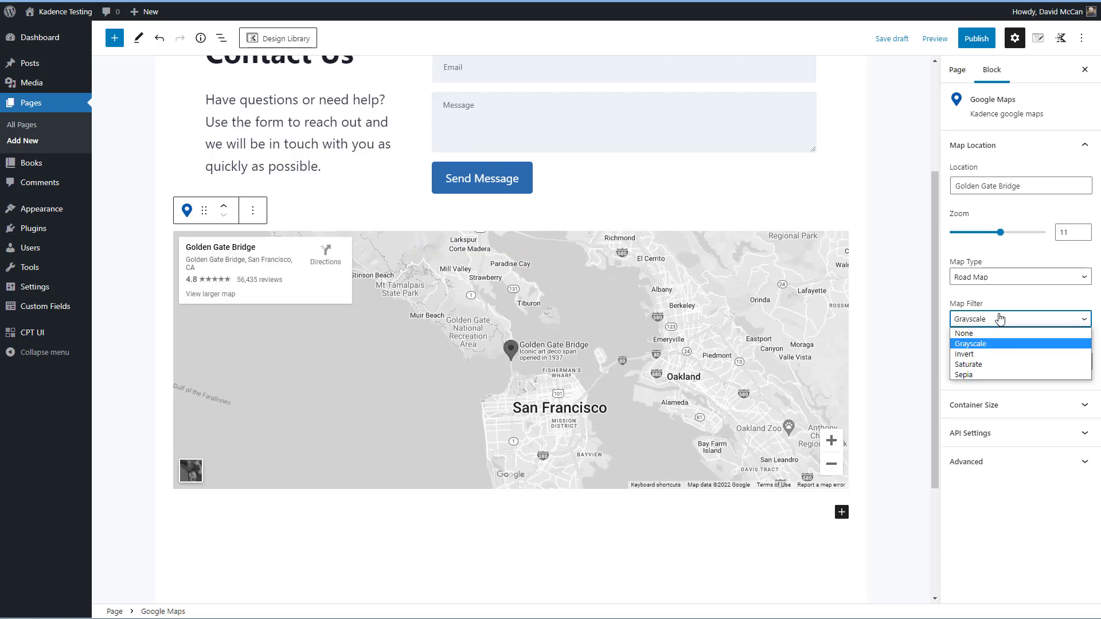
click(998, 332)
click(998, 356)
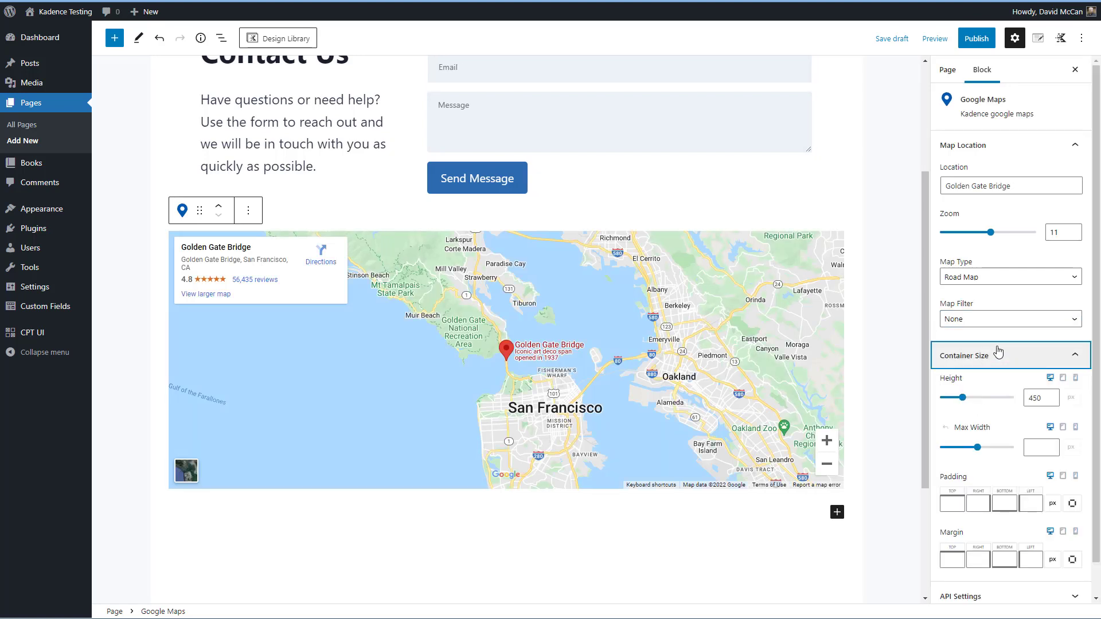
- Select the 'Golden Gate Bridge' text in the map's Location field
scroll(999, 354, down, 1)
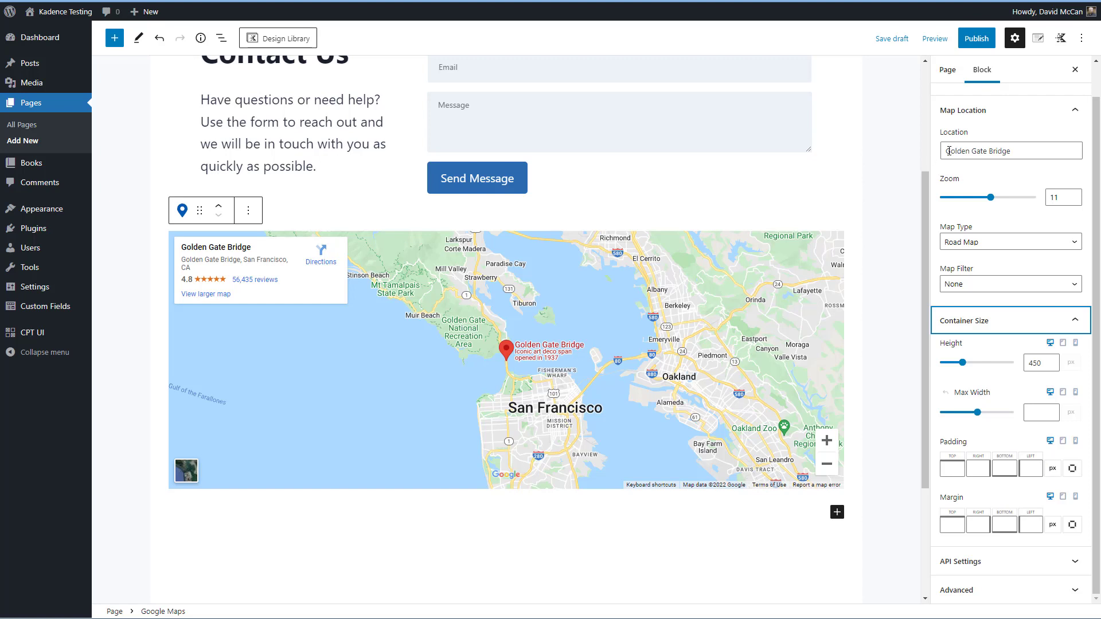
drag(948, 151, 1028, 145)
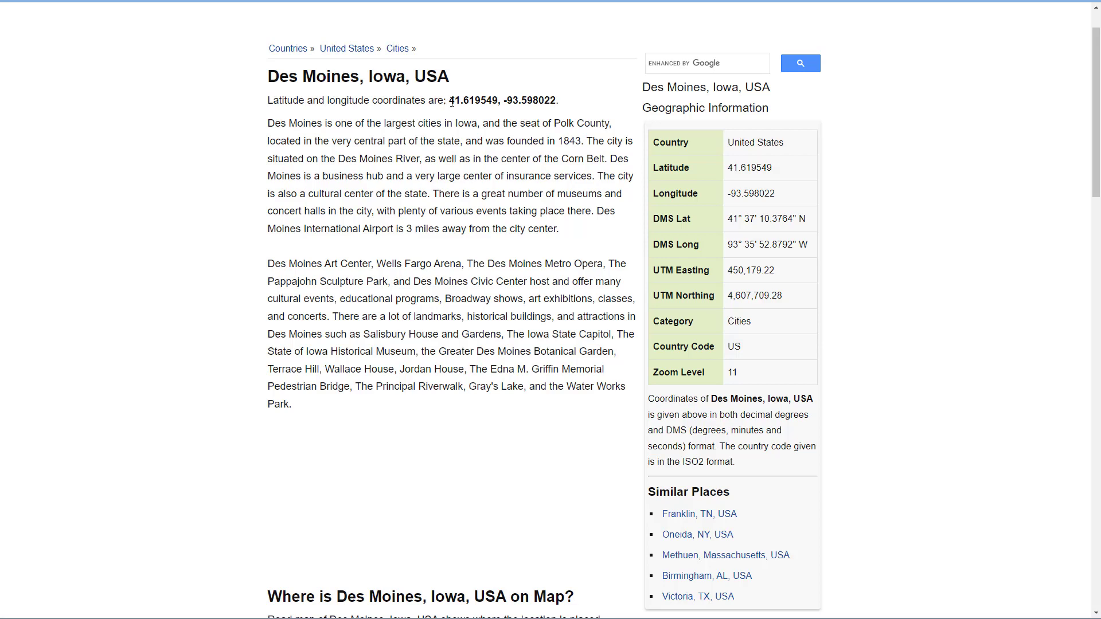
- Highlight the Des Moines coordinates 41.619549, -93.598022 on LatLong.net
drag(451, 101, 554, 98)
key(ctrl+c)
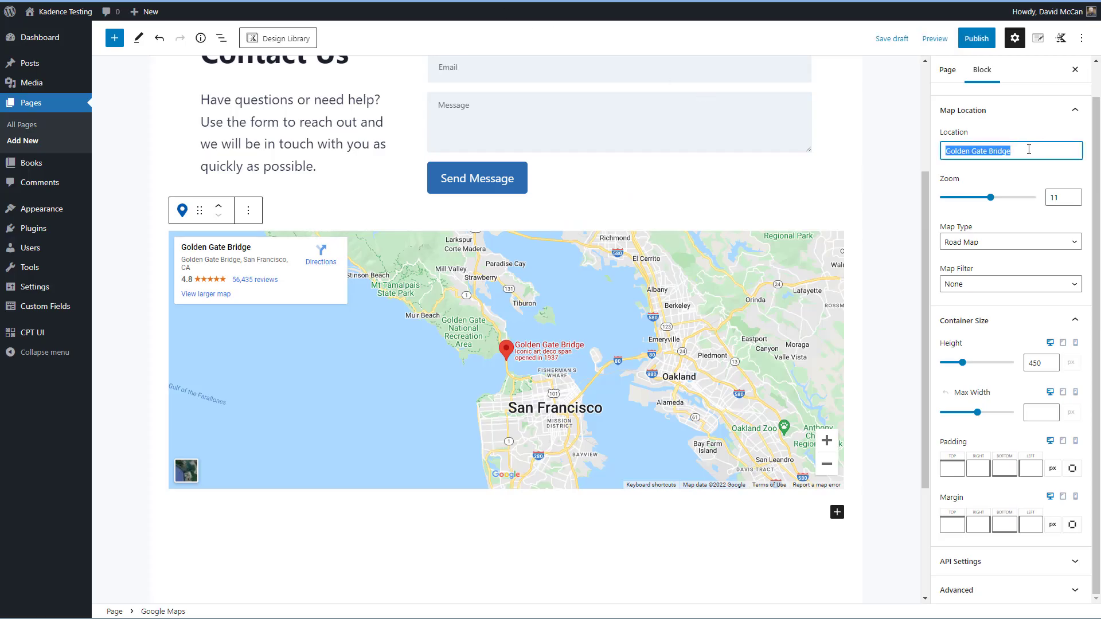
- Replace the map location with 41.619549, -93.598022 and expand the API Settings panel
drag(1029, 149, 956, 153)
key(ctrl+v)
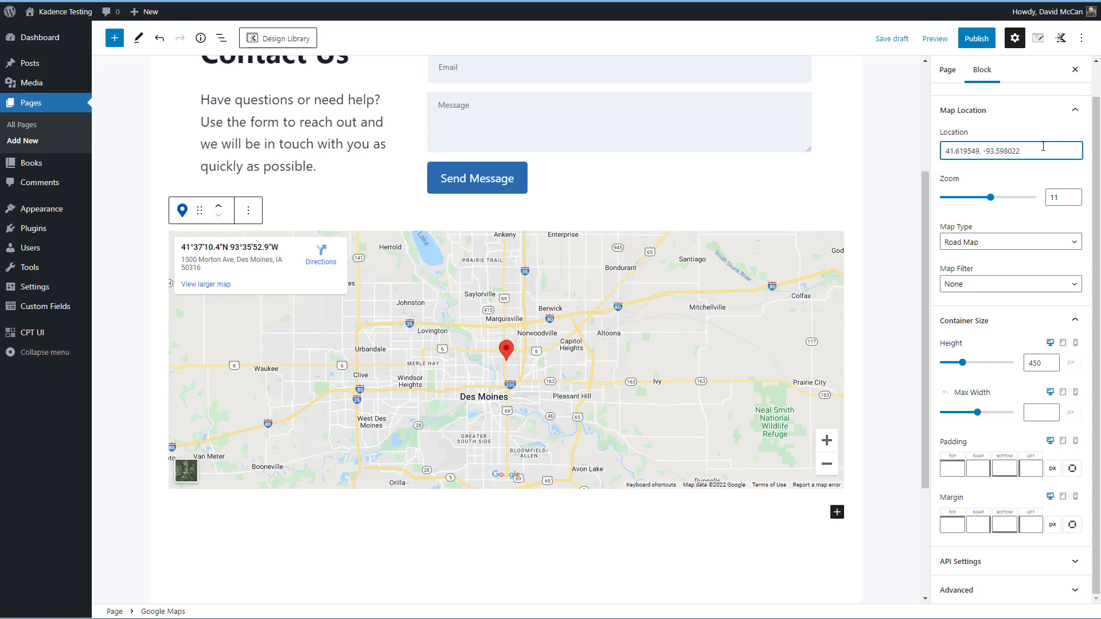
click(990, 561)
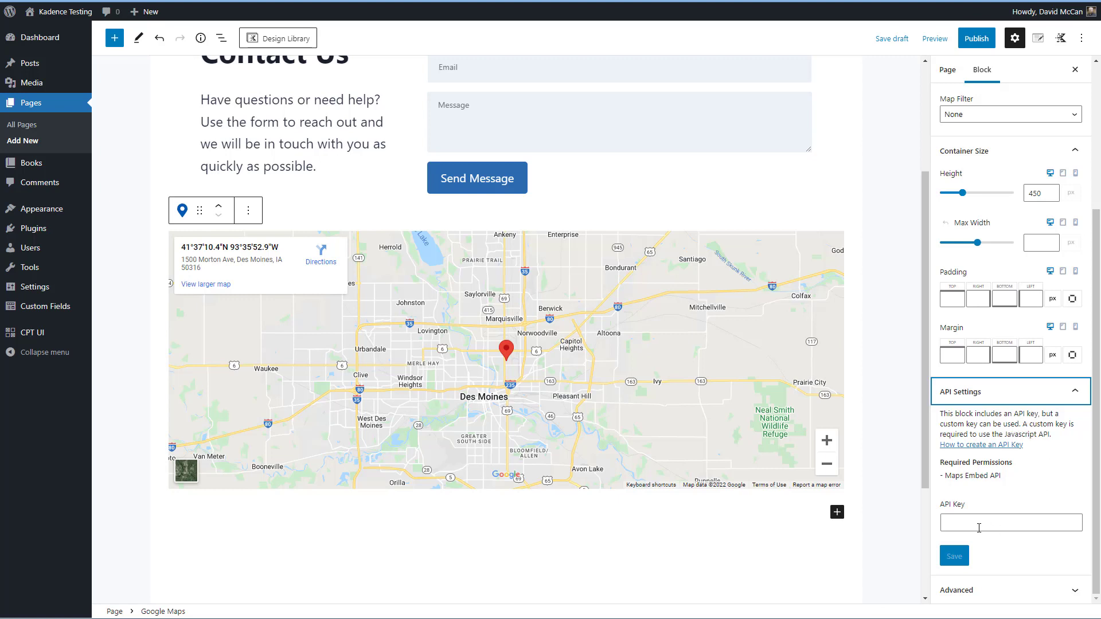
click(378, 393)
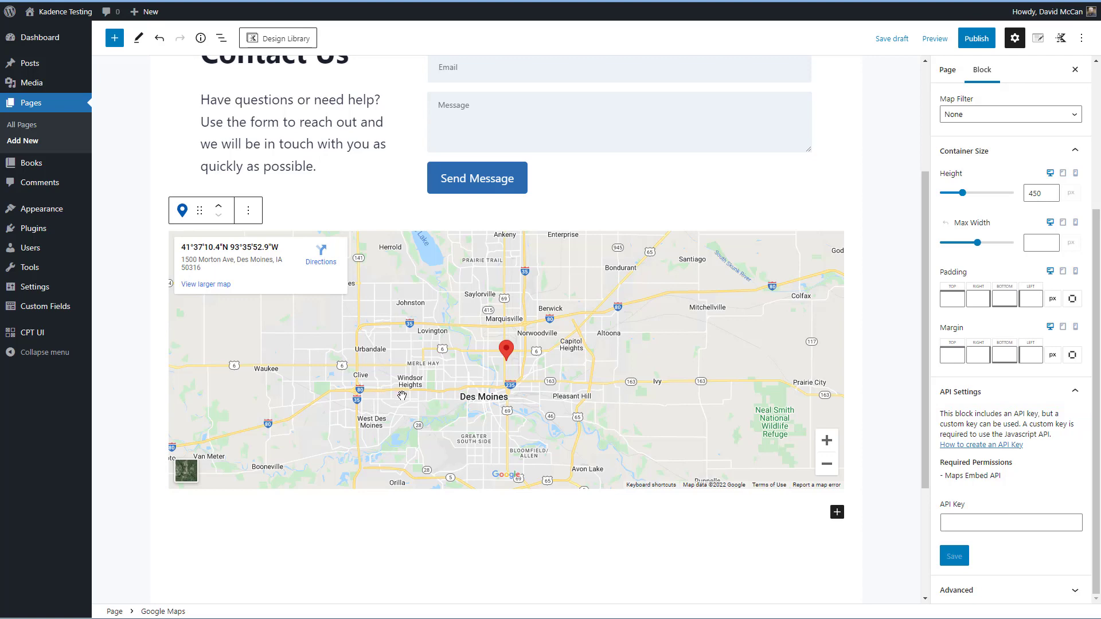
scroll(402, 396, up, 3)
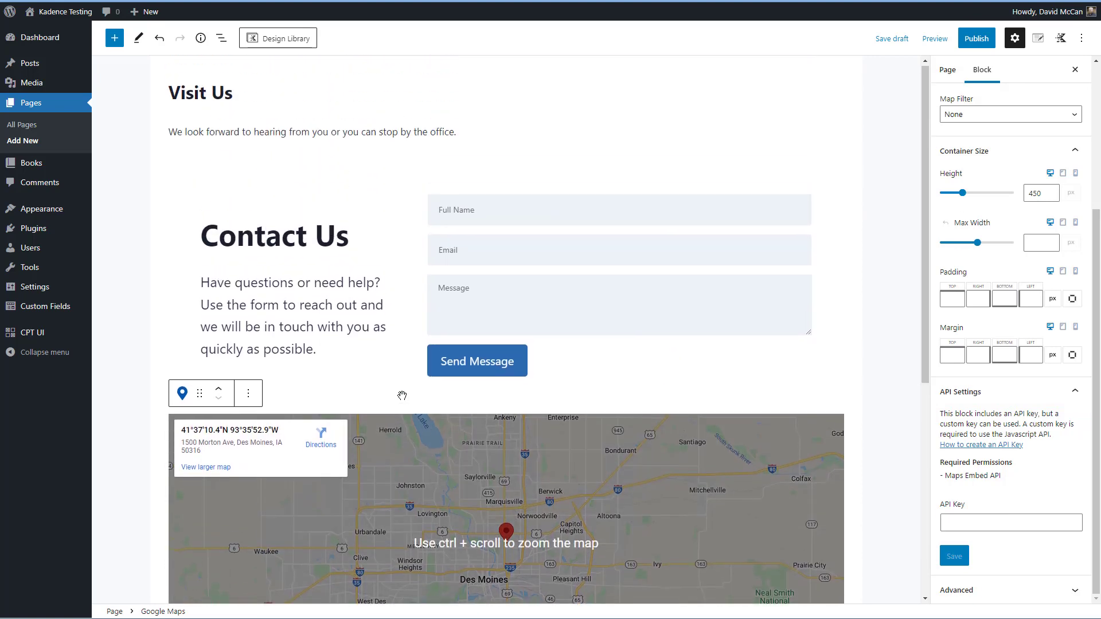
scroll(1018, 243, up, 3)
scroll(1018, 242, up, 1)
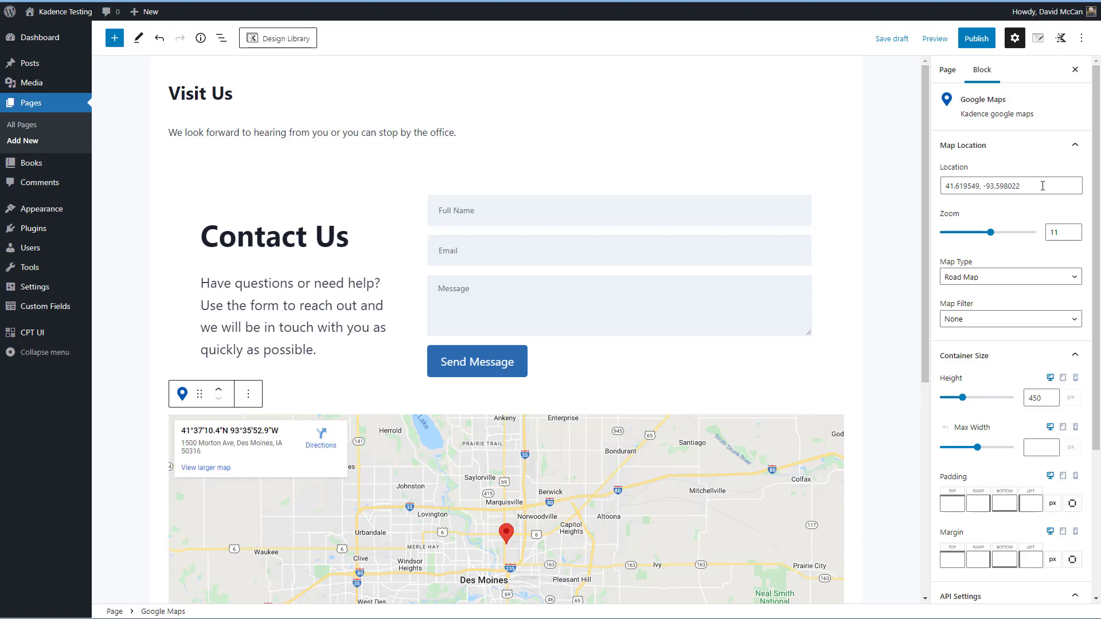
- Publish the Visit Us page and activate the Kadence Blocks PRO Extension plugin
click(977, 38)
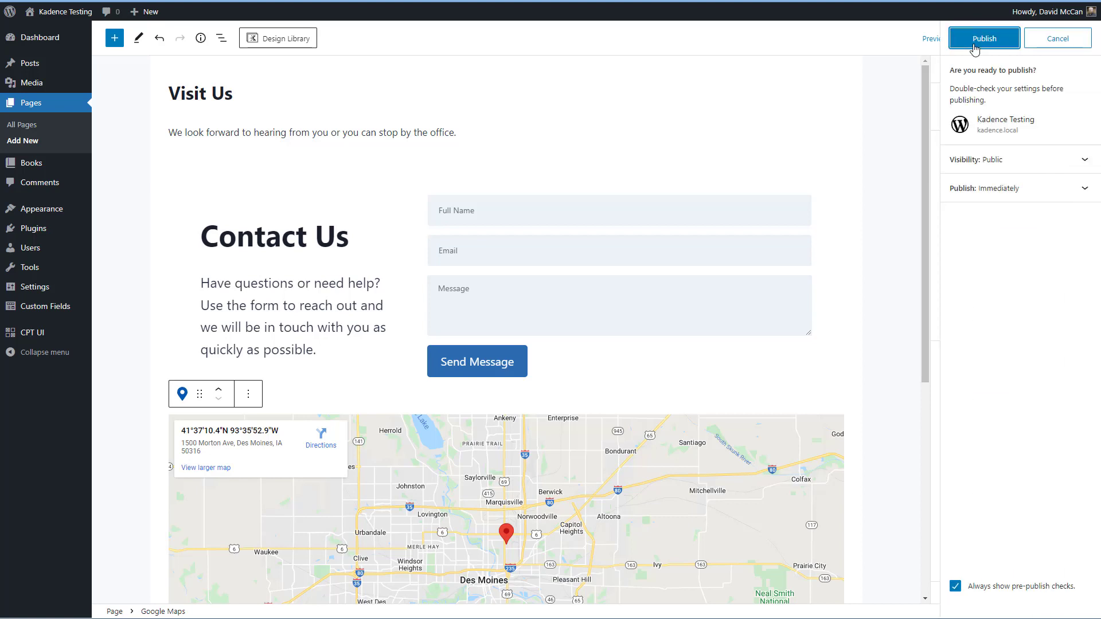
click(975, 43)
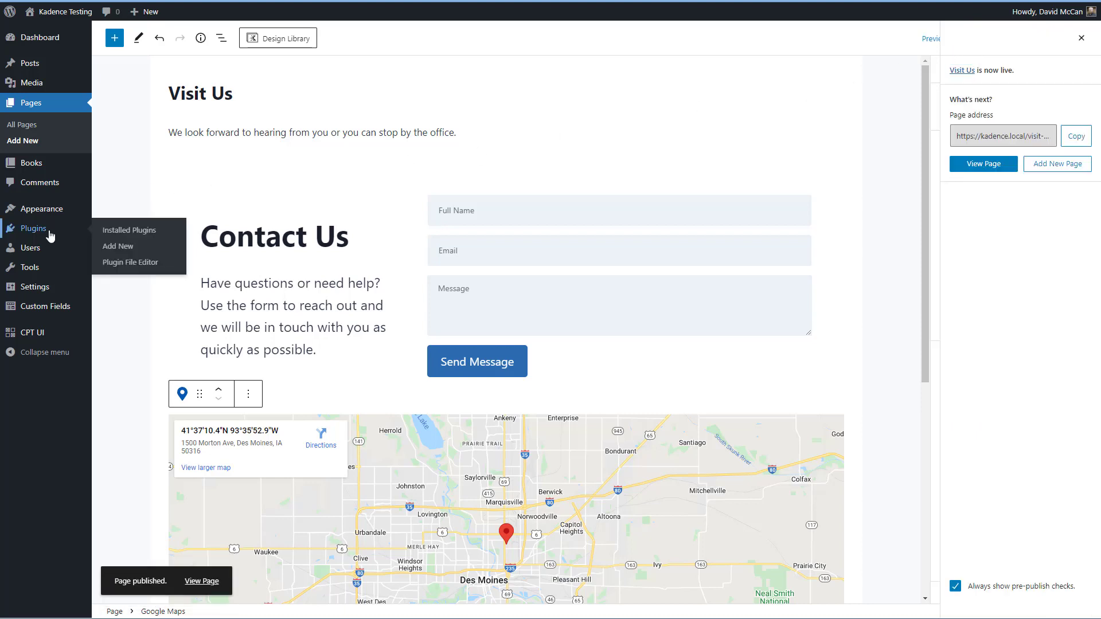
click(69, 235)
click(143, 225)
- Reopen the Visit Us page from All Pages in the block editor
mouse_move(30, 103)
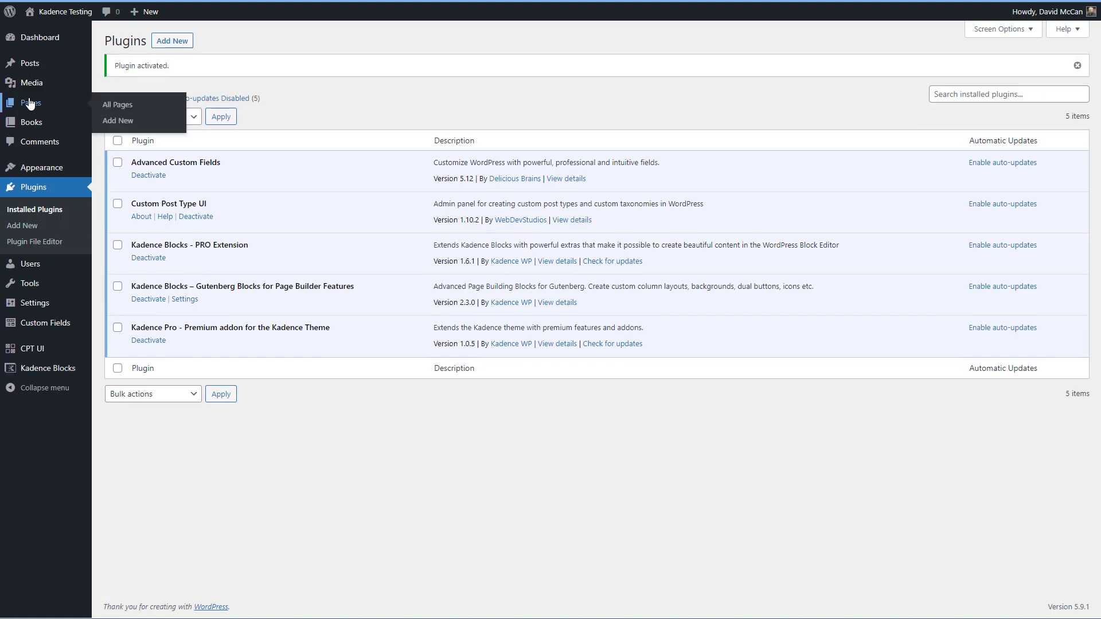
click(131, 102)
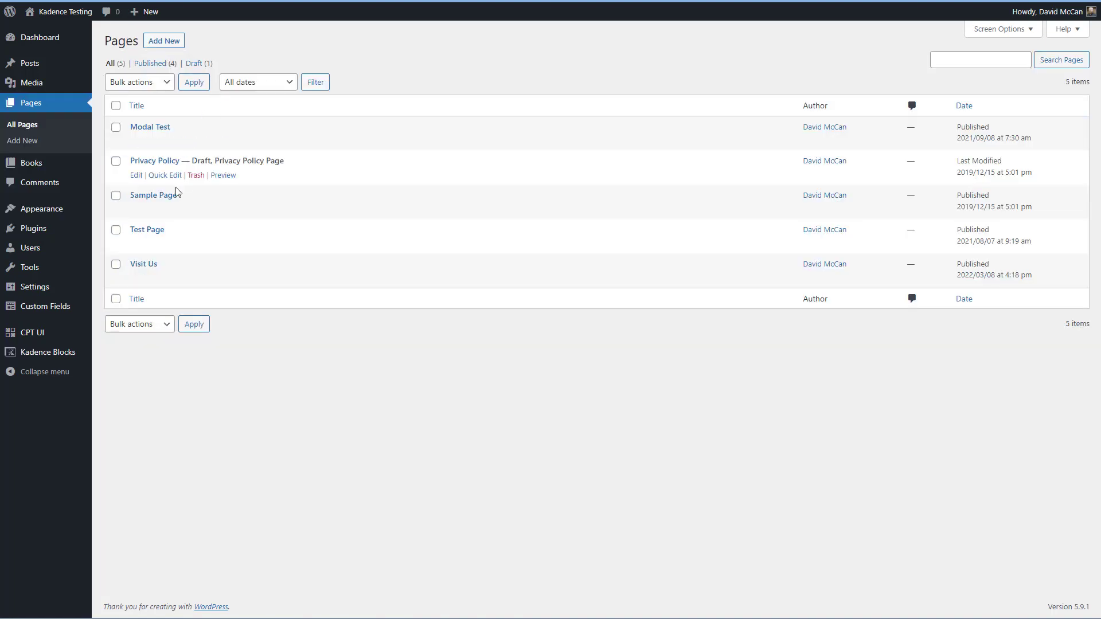
click(150, 265)
scroll(665, 196, down, 5)
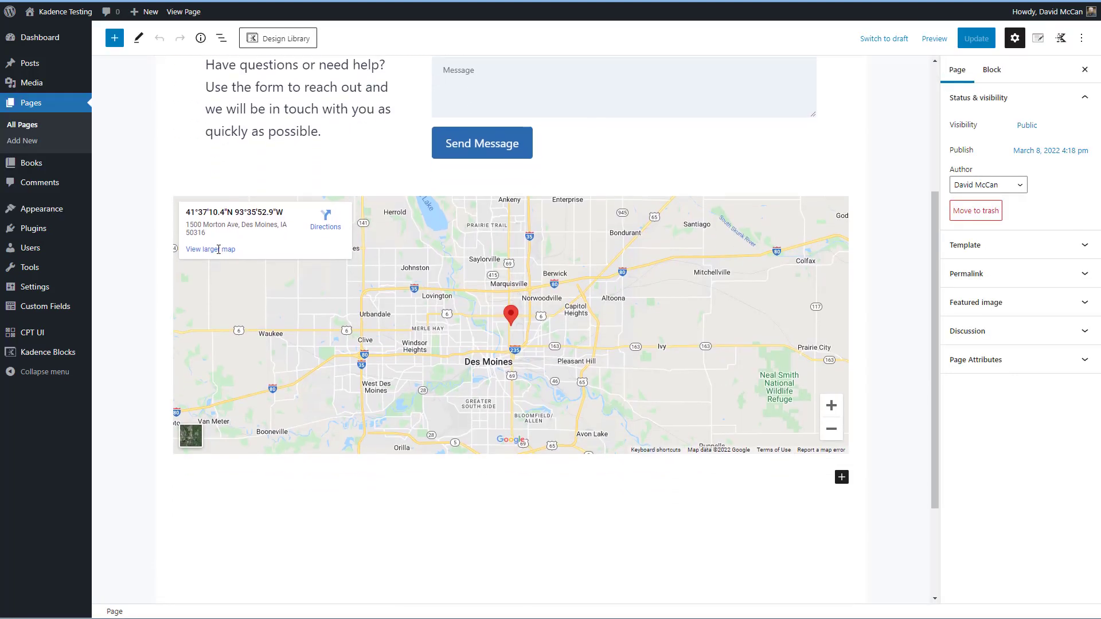
click(665, 196)
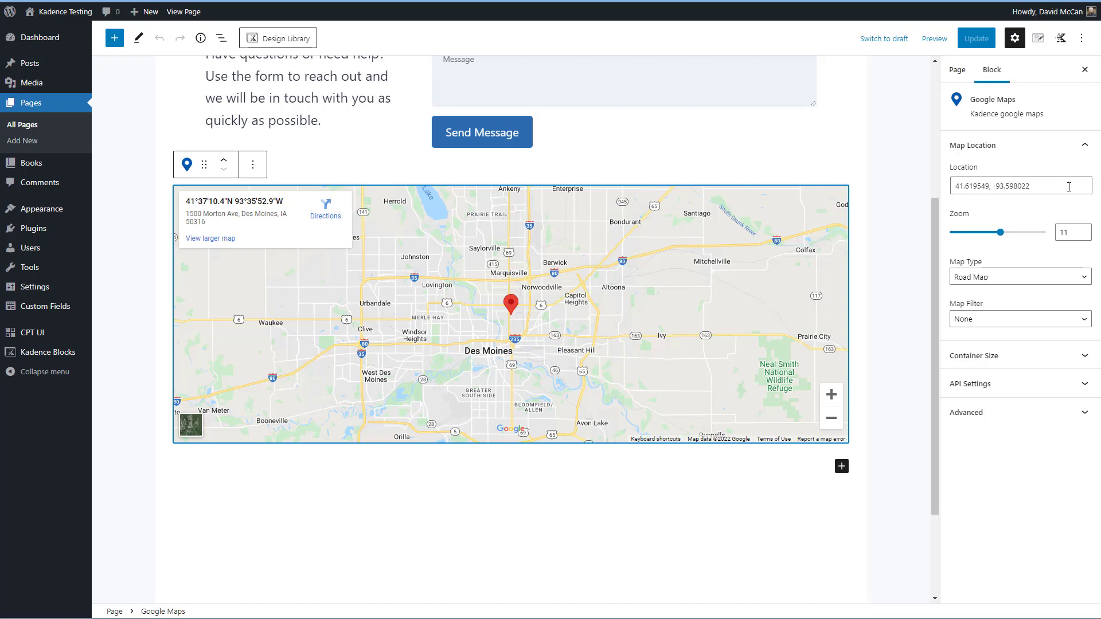
click(1073, 185)
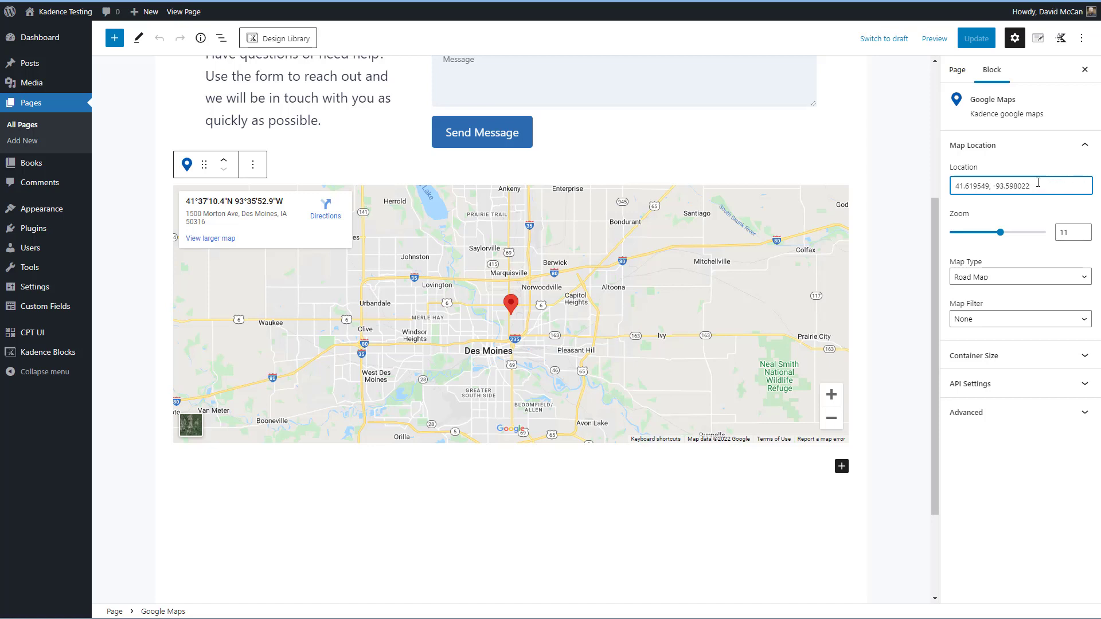
- View the live Visit Us page, zoom the Des Moines map in once, and switch satellite imagery on then back to street view
click(184, 13)
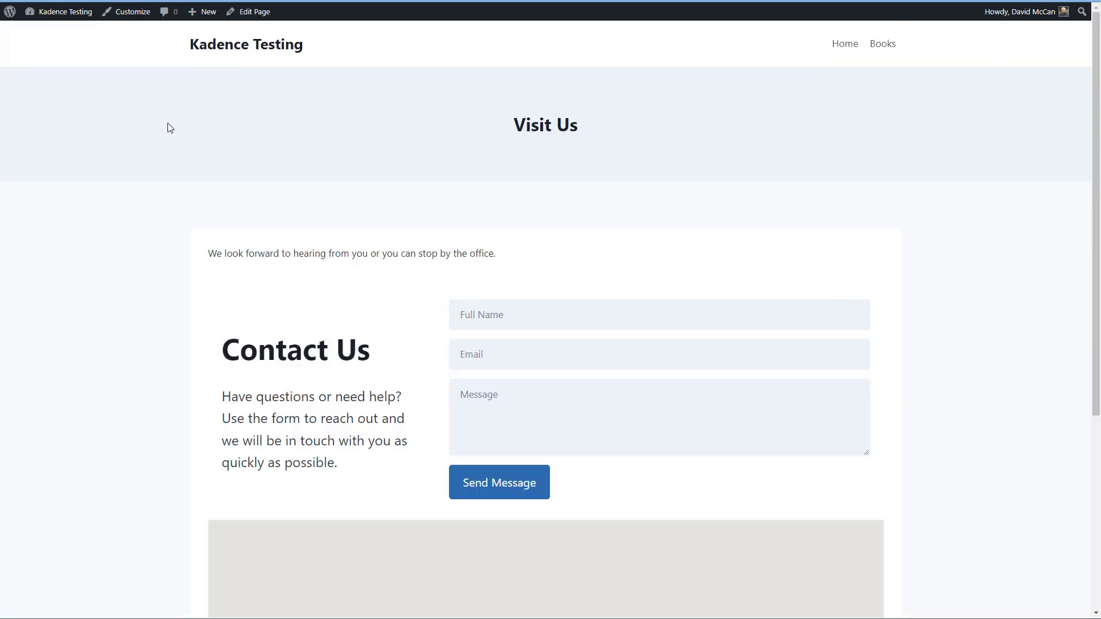
scroll(174, 110, down, 5)
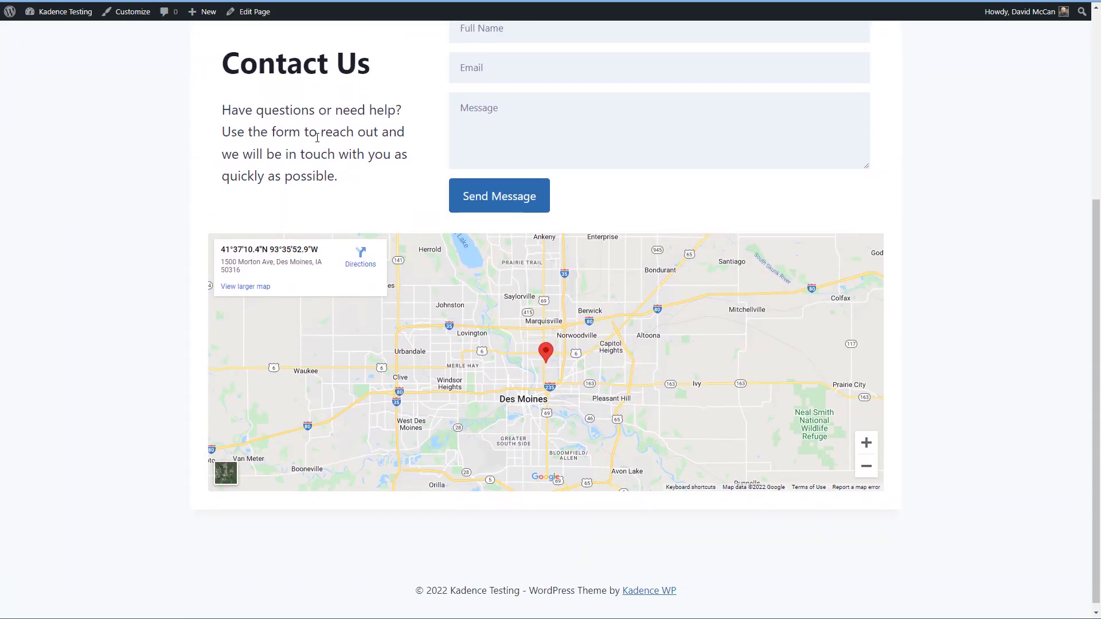
click(866, 443)
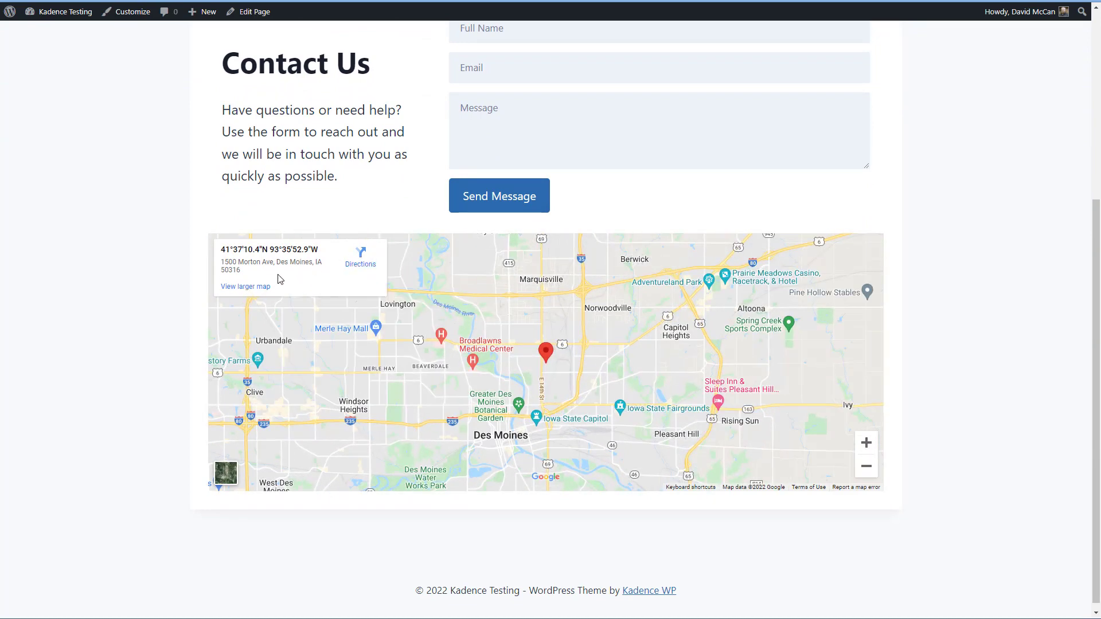
click(228, 479)
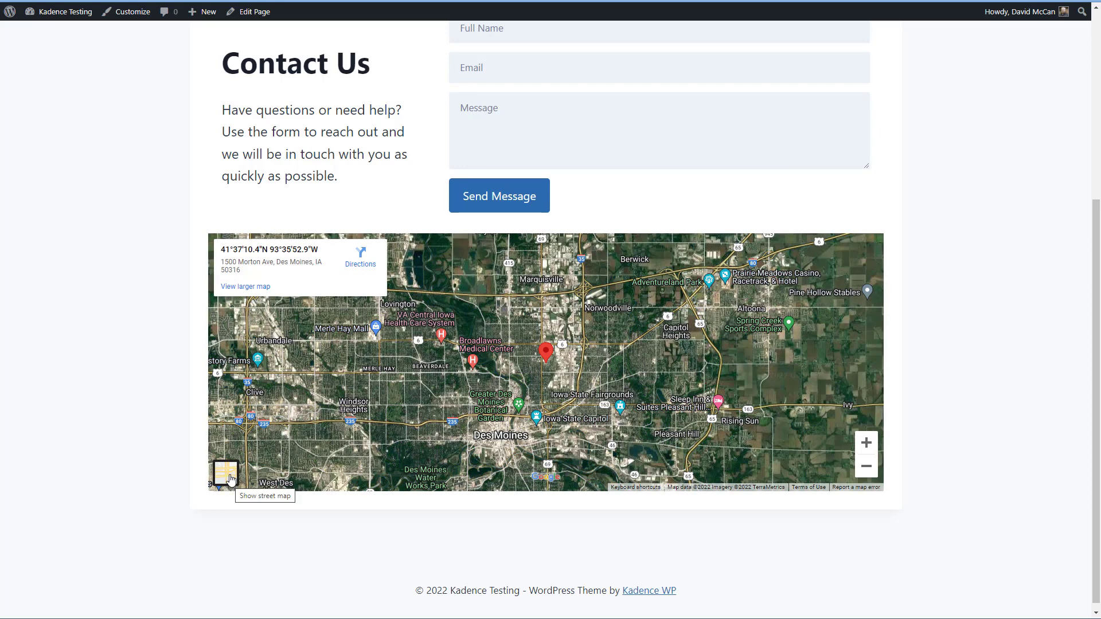
click(227, 478)
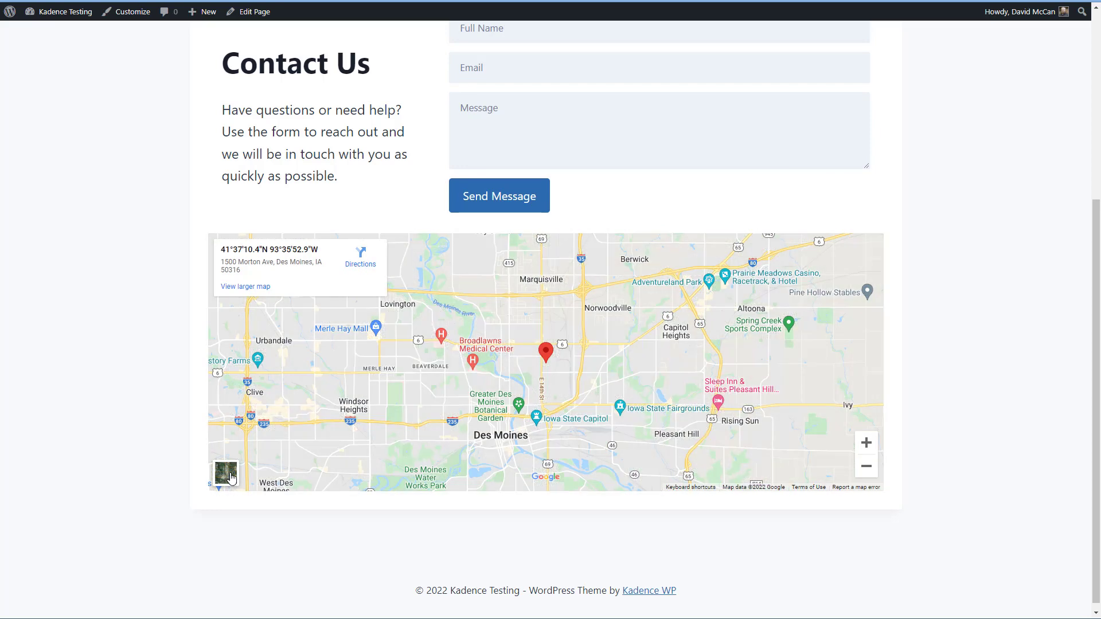